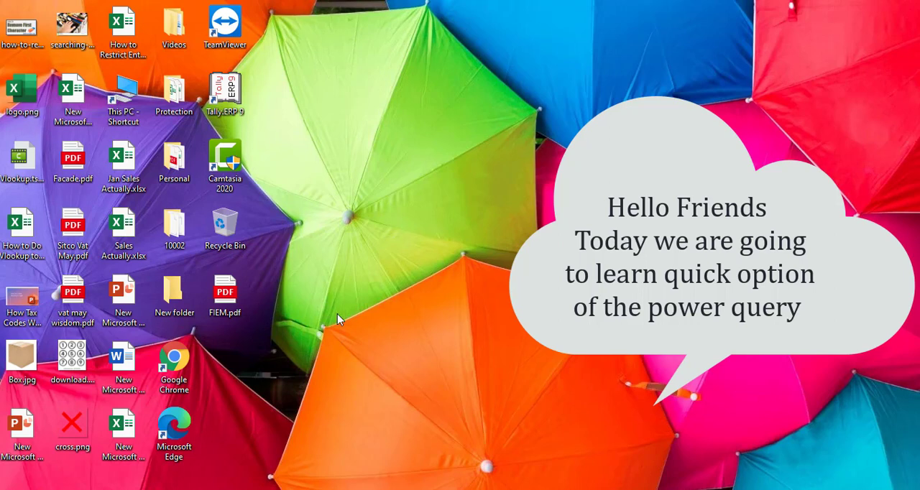
Step: Move FIEM.pdf to a clear spot on the desktop and open it to view its price list
left_click_drag(226, 295, 521, 162)
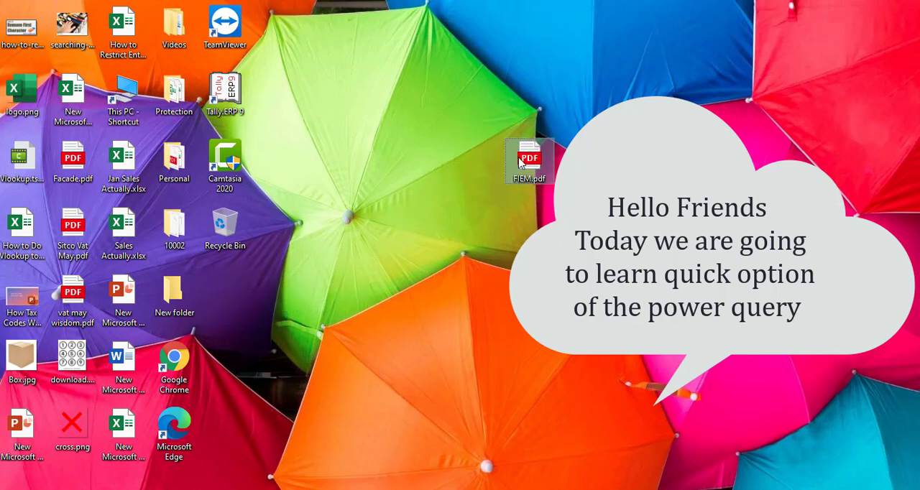
double_click(529, 160)
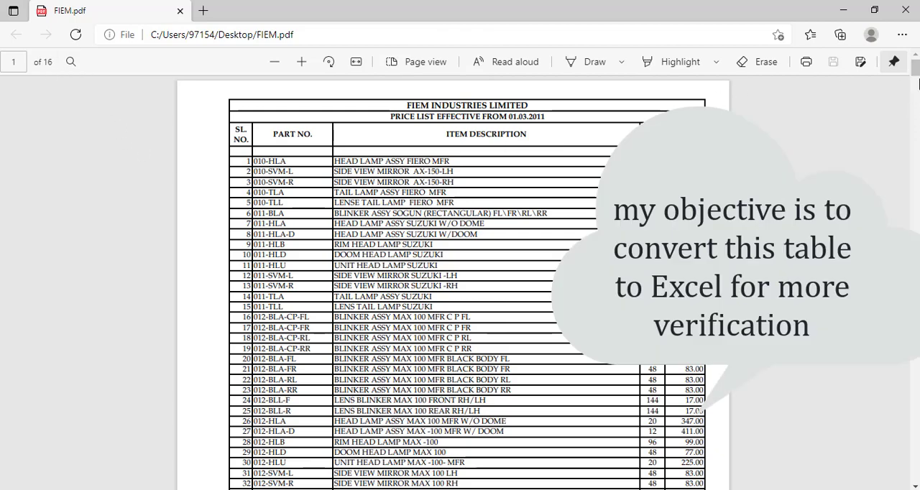
mouse_move(916, 71)
left_mouse_down()
mouse_move(916, 360)
mouse_move(900, 178)
mouse_move(906, 82)
left_mouse_up()
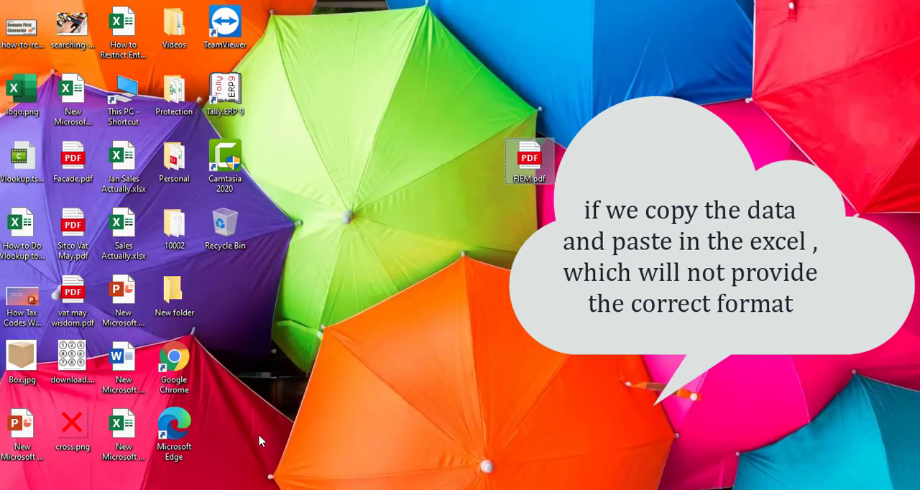
Step: Open the blank workbook New Microsoft Excel Worksheet.xlsx from the desktop
left_click(122, 429)
double_click(122, 428)
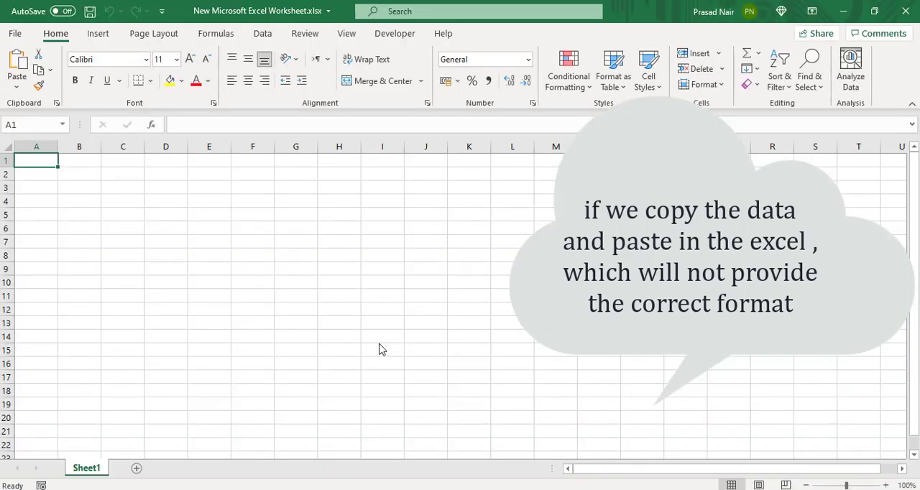
Step: Copy all the text of FIEM.pdf and paste it into cell A1 of the blank Excel worksheet
key("alt+Tab")
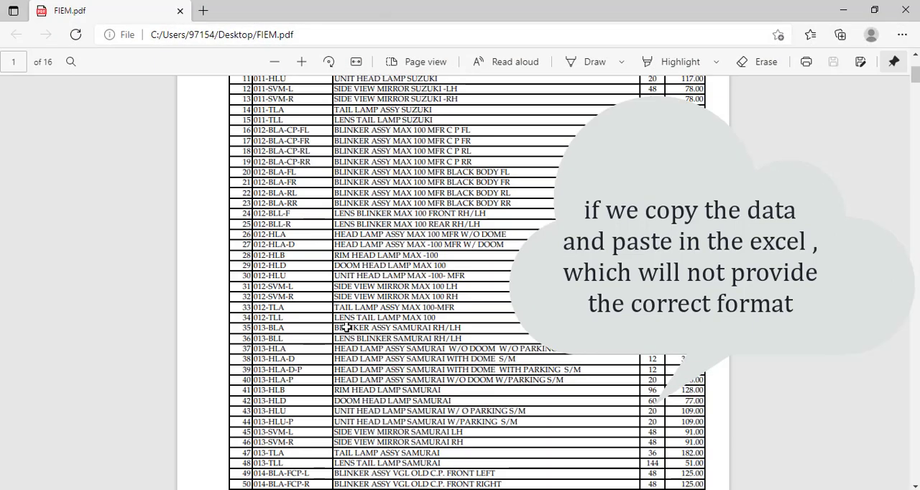
key("ctrl+a")
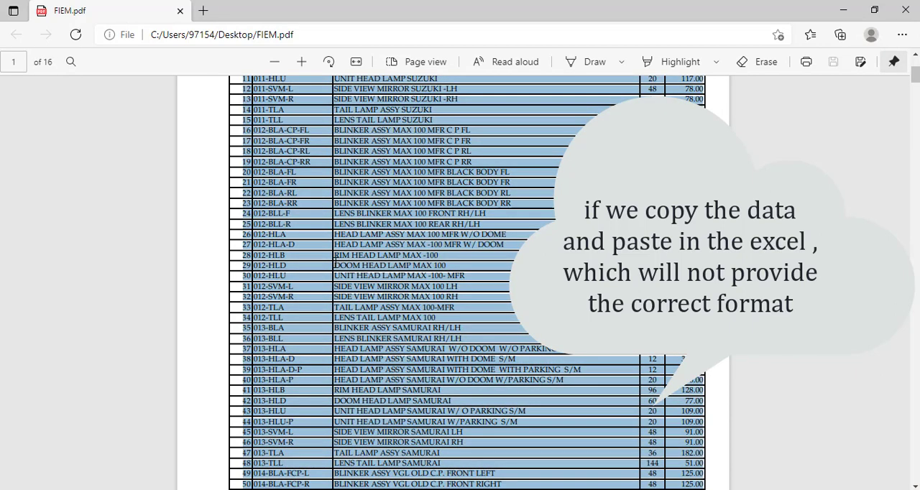
right_click(335, 262)
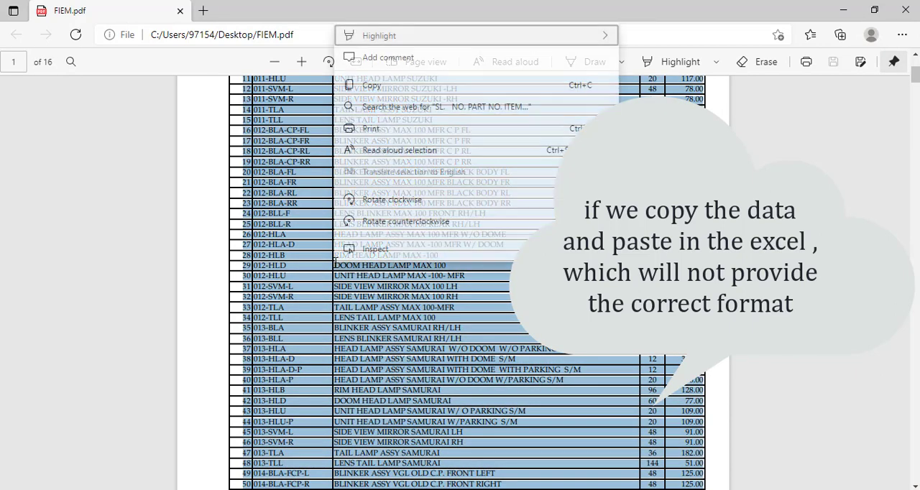
left_click(372, 85)
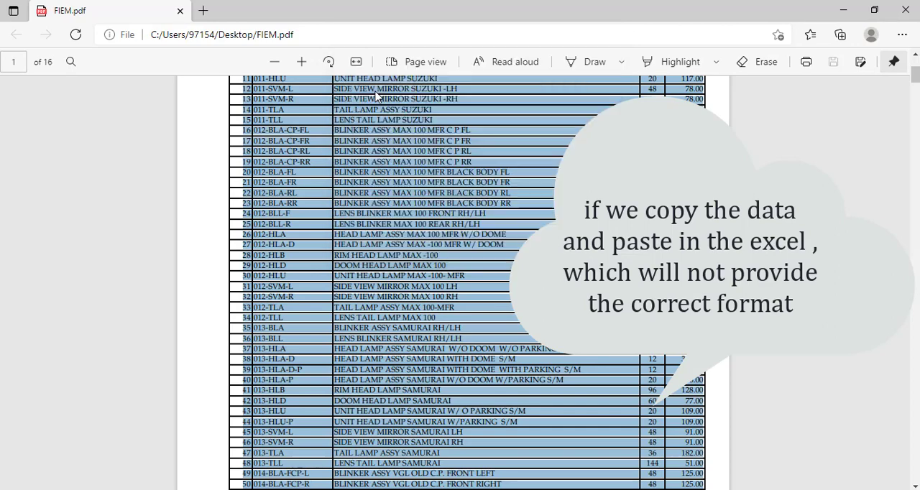
key("alt+Tab")
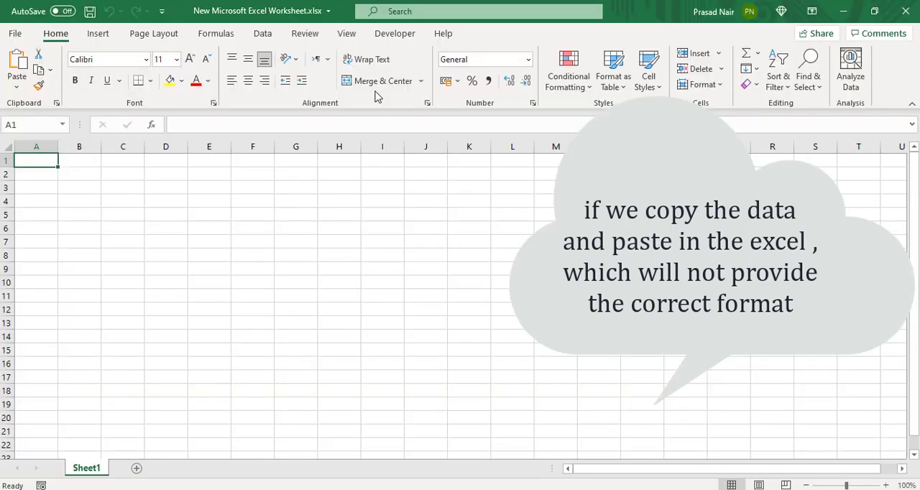
key("ctrl+v")
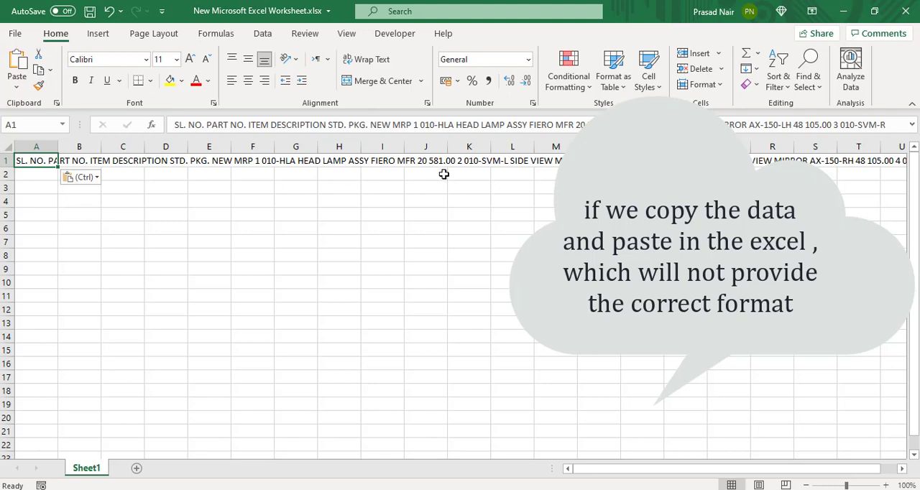
Step: Delete the pasted PDF text from cell A1
key("ctrl+Right")
key("ctrl+Left")
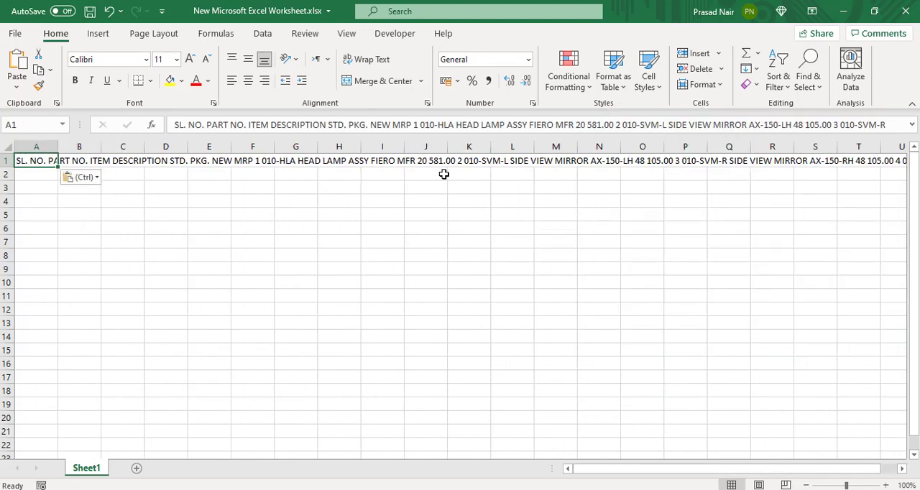
key("Delete")
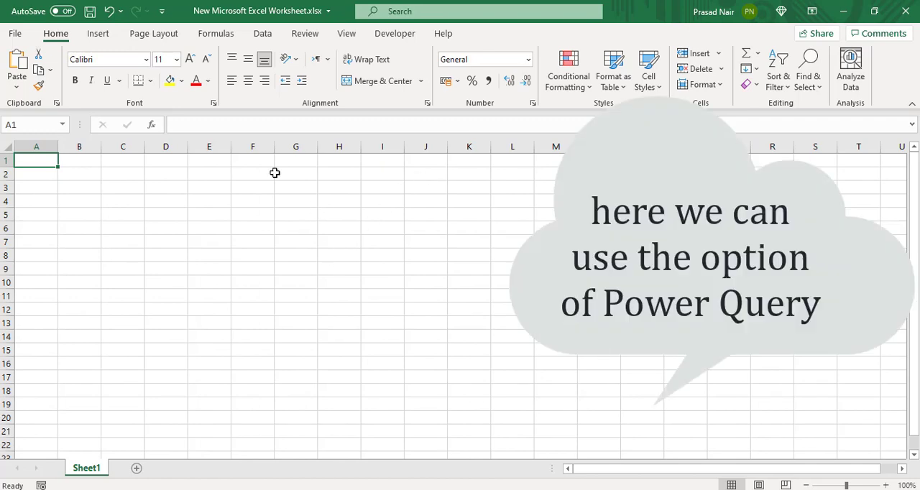
Step: Get data from a PDF file, importing FIEM.pdf from the Desktop folder
left_click(128, 164)
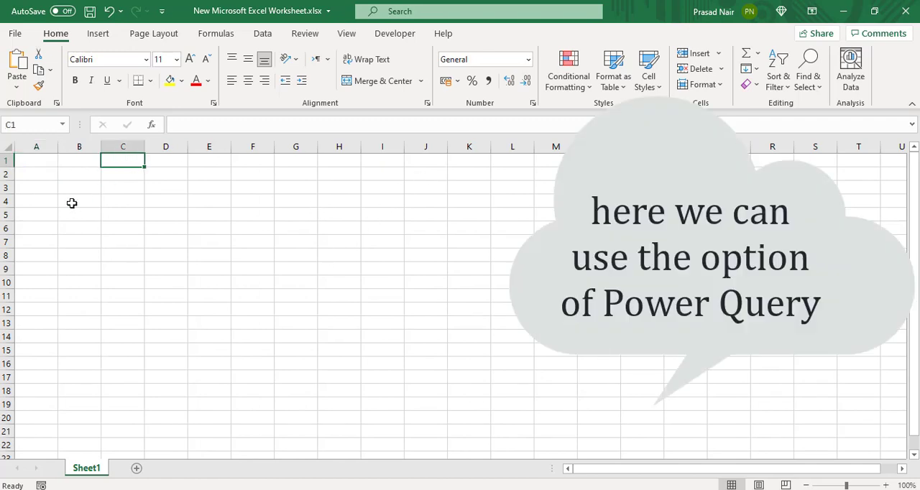
left_click(264, 38)
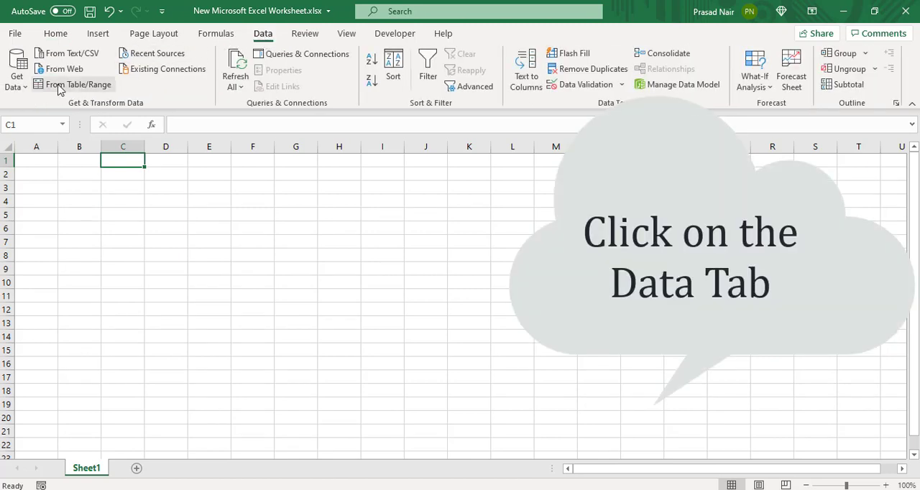
left_click(21, 85)
mouse_move(29, 108)
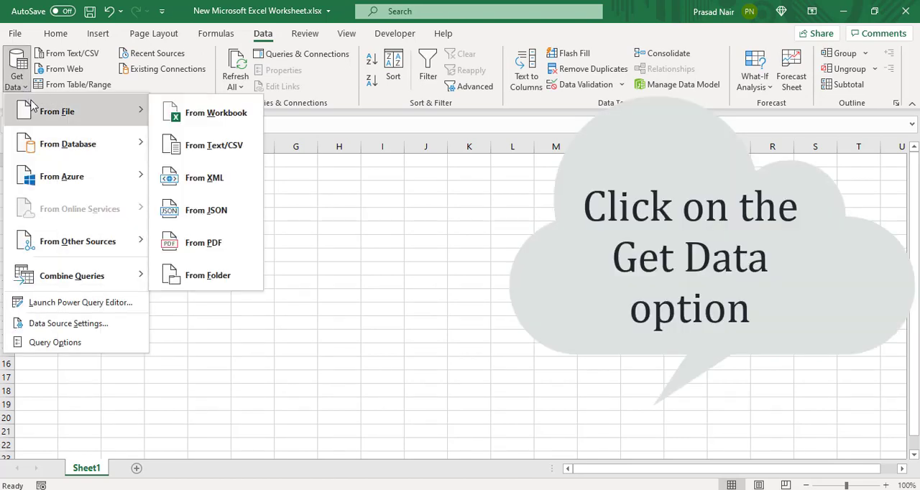
left_click(220, 246)
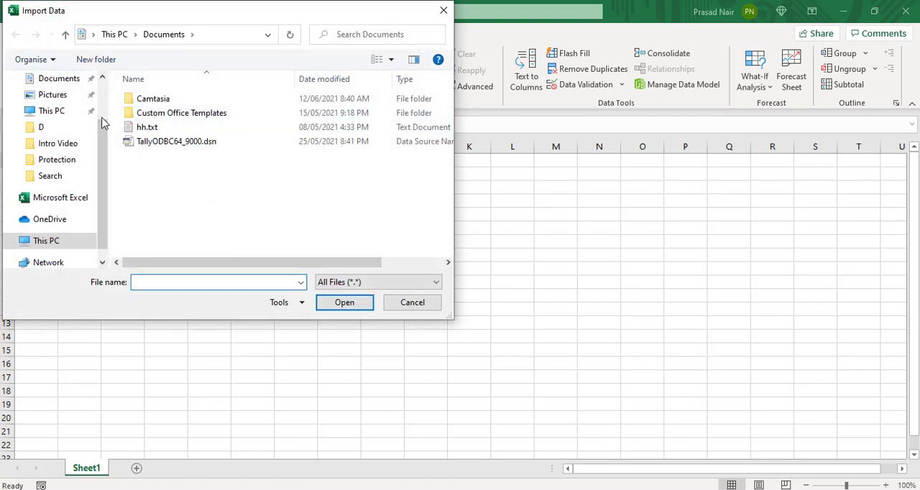
scroll(100, 115, "up", 2)
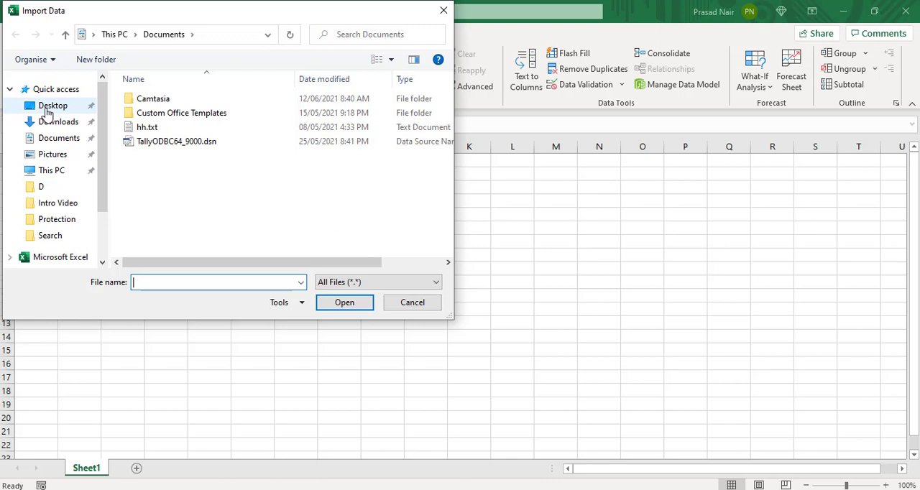
left_click(46, 109)
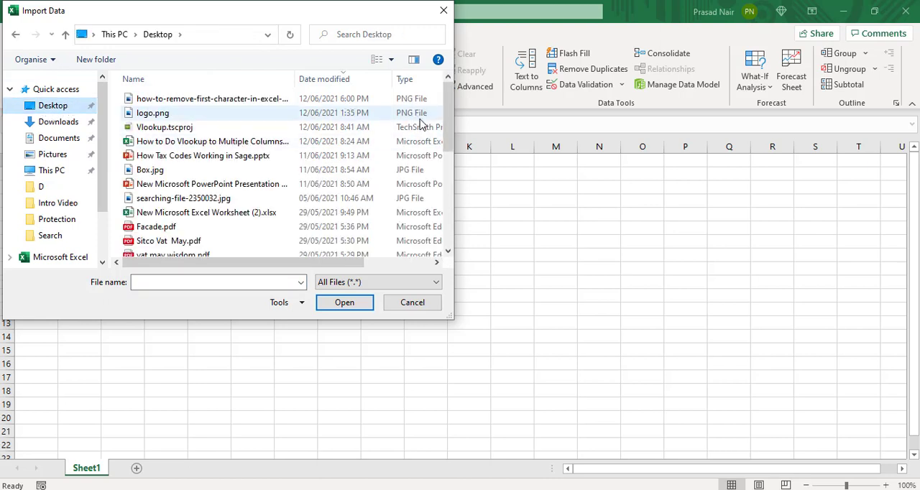
left_click_drag(450, 106, 405, 185)
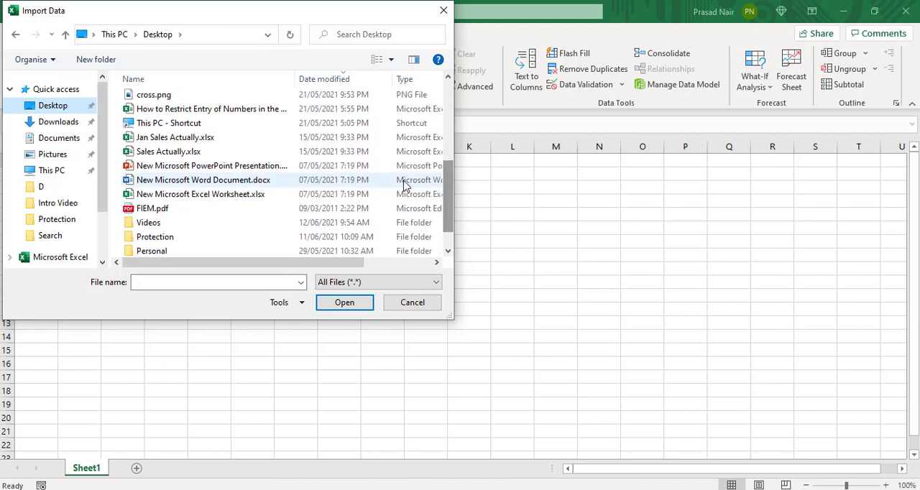
left_click(291, 210)
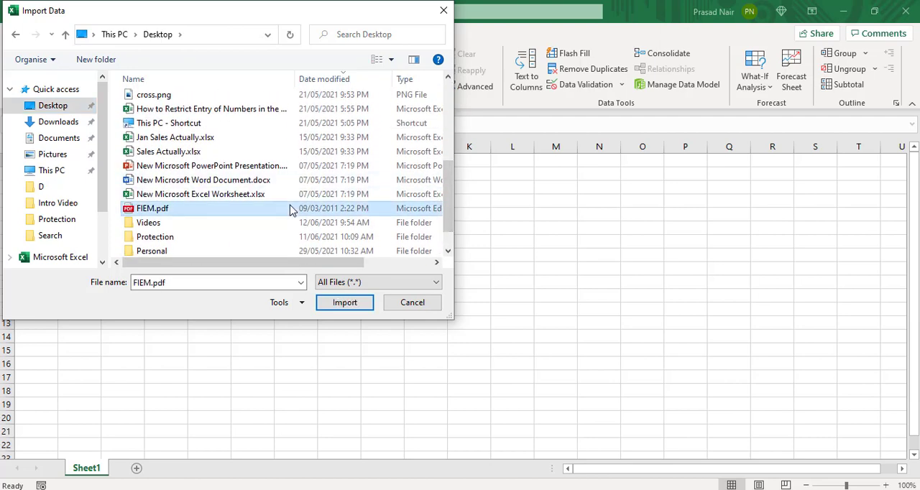
left_click(346, 303)
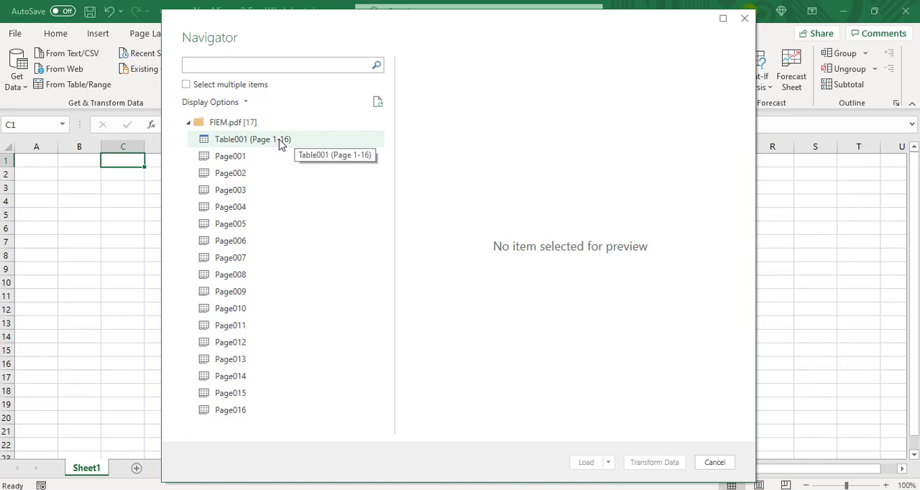
Step: Preview Table001 (Page 1-16) of the PDF and open it in Power Query for transformation
left_click(280, 141)
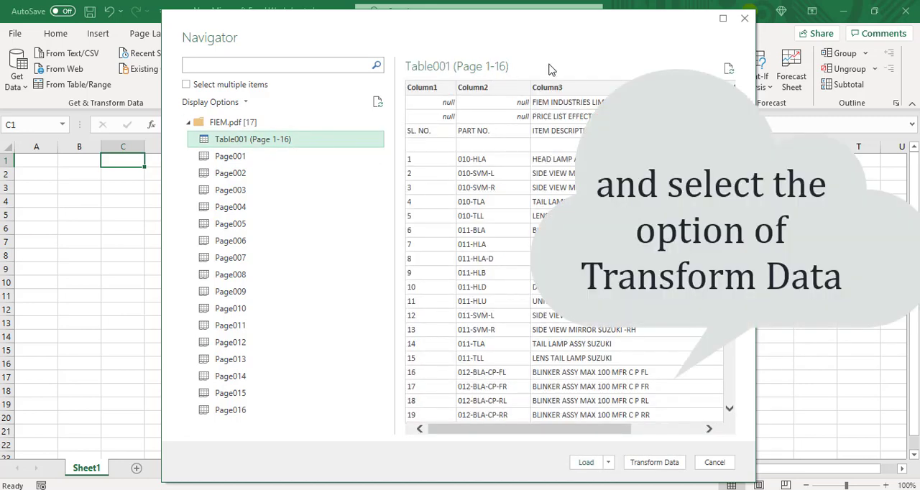
scroll(568, 259, "down", 20)
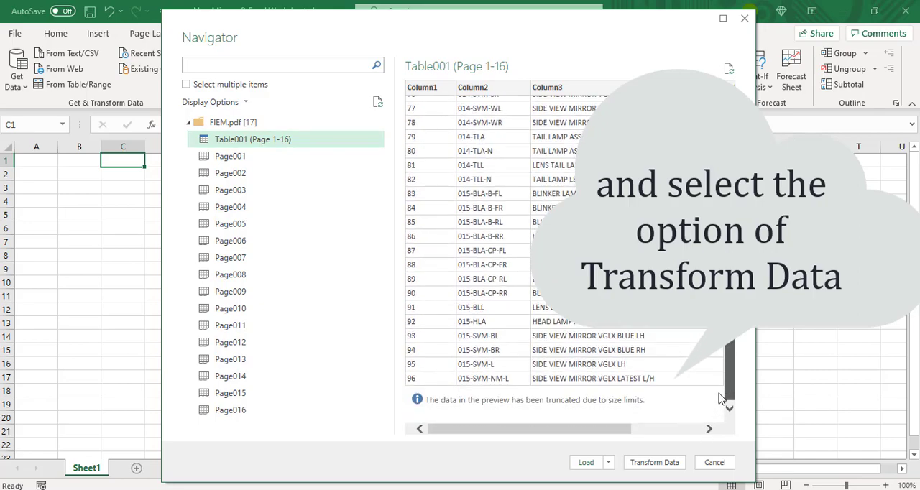
left_click_drag(726, 381, 725, 142)
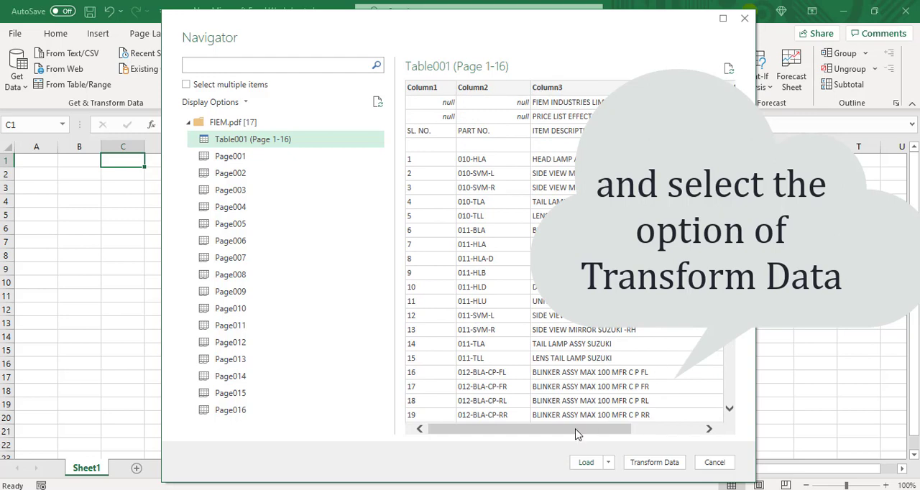
left_click(654, 462)
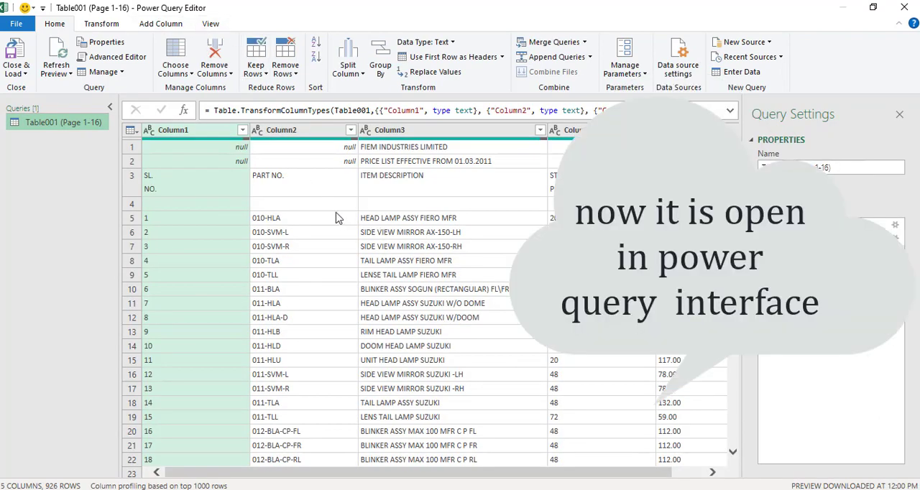
Step: Remove the top 2 rows, which hold the company name and price list title, from the query table
left_click(326, 205)
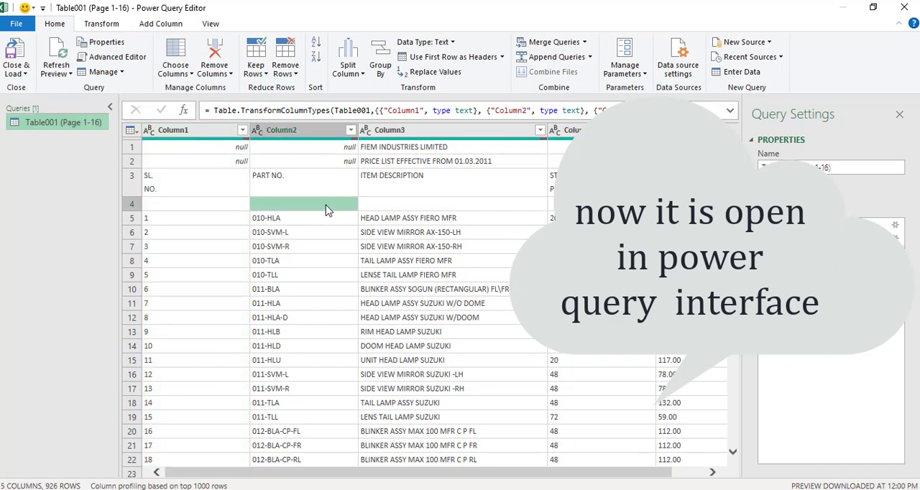
left_click(344, 149)
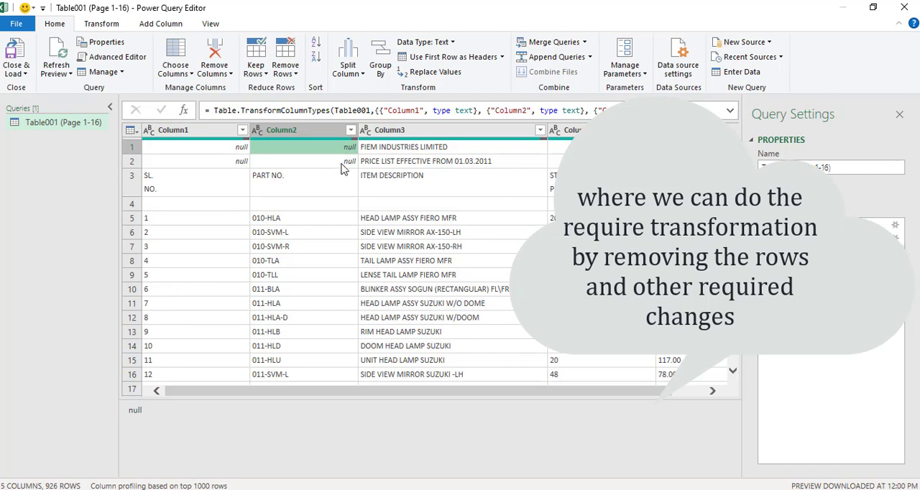
left_click(341, 164)
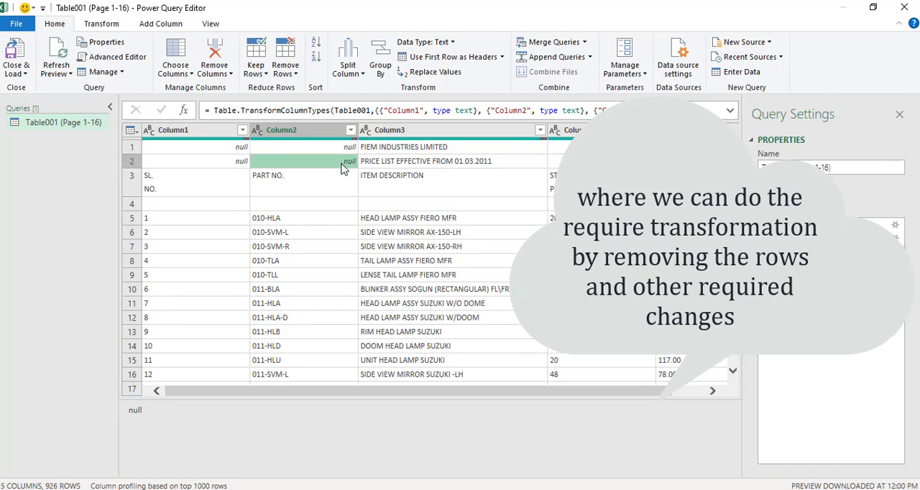
left_click(134, 147)
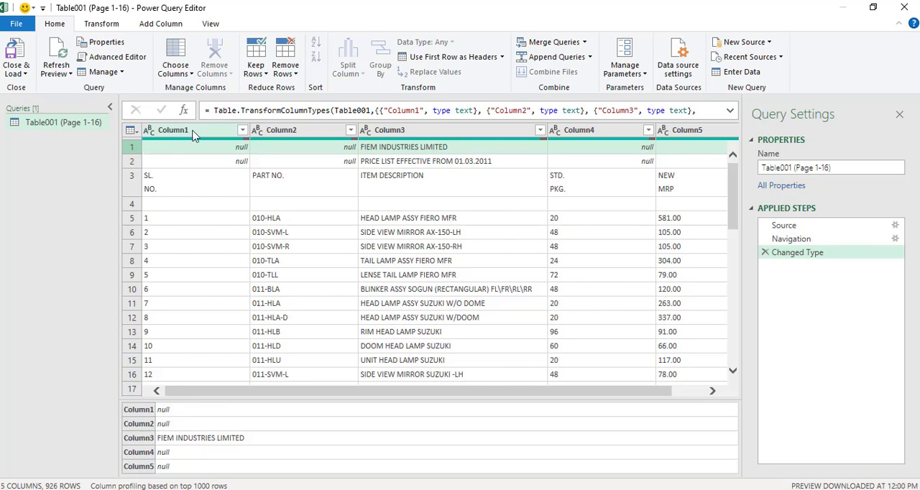
left_click(295, 76)
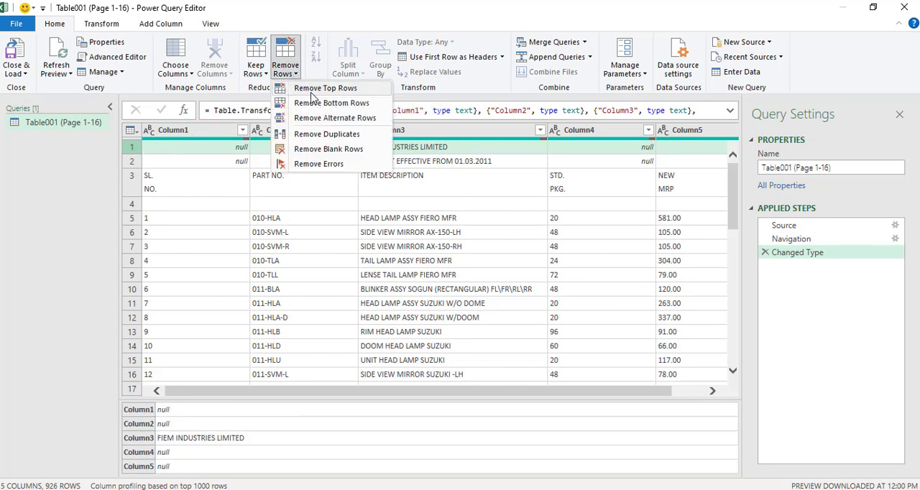
left_click(316, 92)
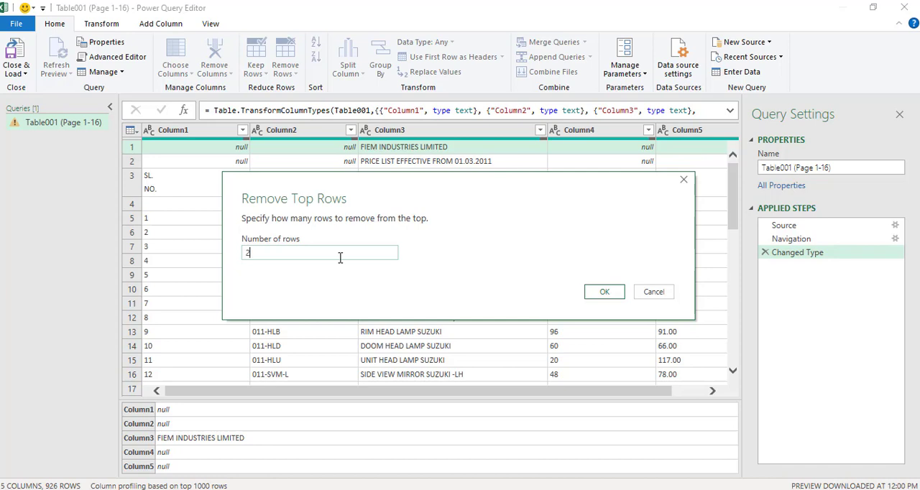
left_click(608, 295)
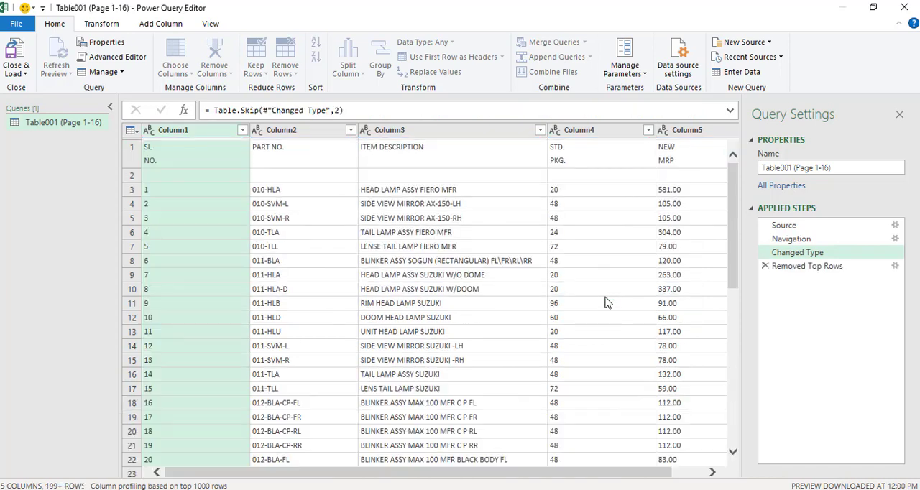
Step: Promote the first row, with SL. NO., PART NO. and ITEM DESCRIPTION, to the column headers
left_click(141, 180)
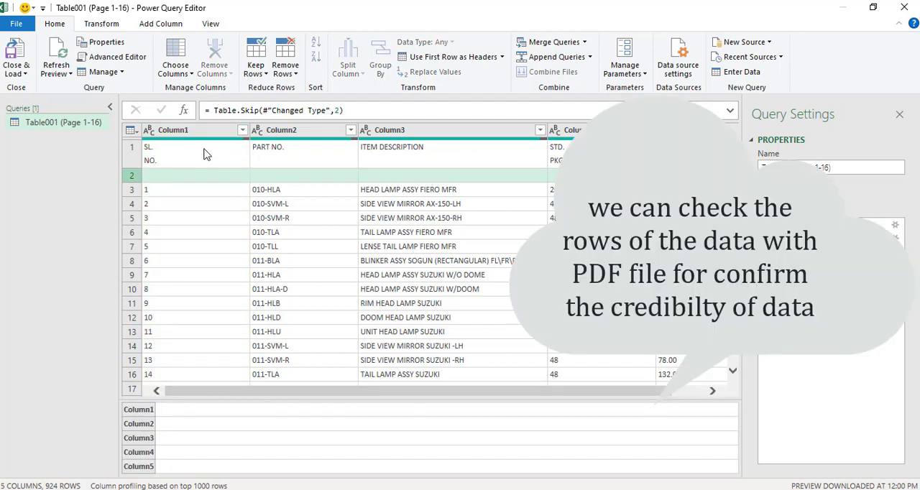
left_click(205, 154)
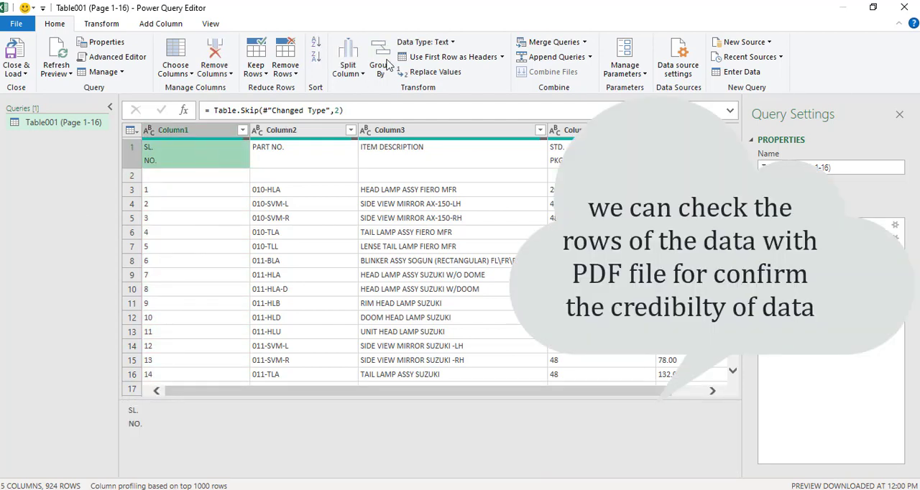
left_click(462, 63)
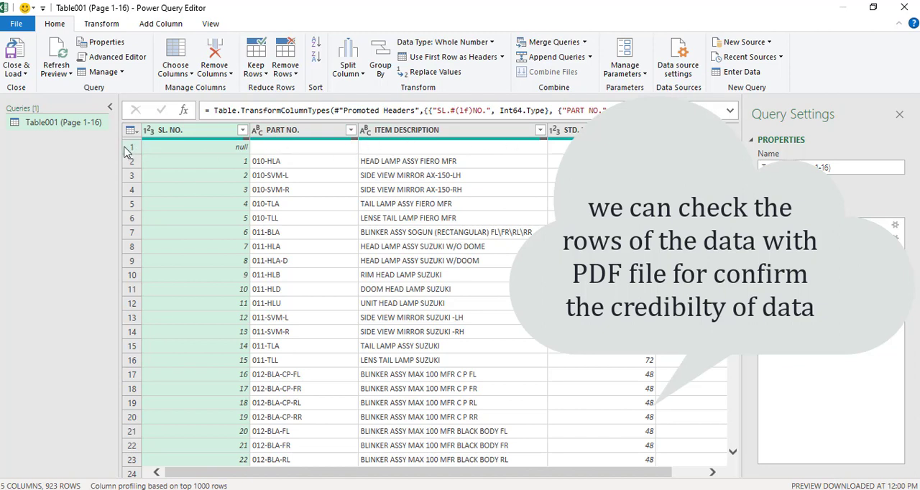
Step: Examine the query's rows down to the last record to check the imported data
left_click(356, 188)
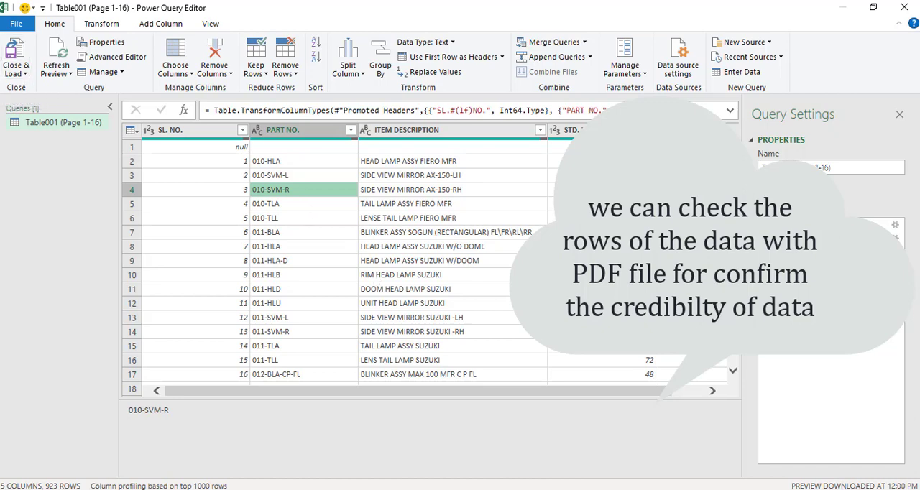
scroll(709, 387, "down", 20)
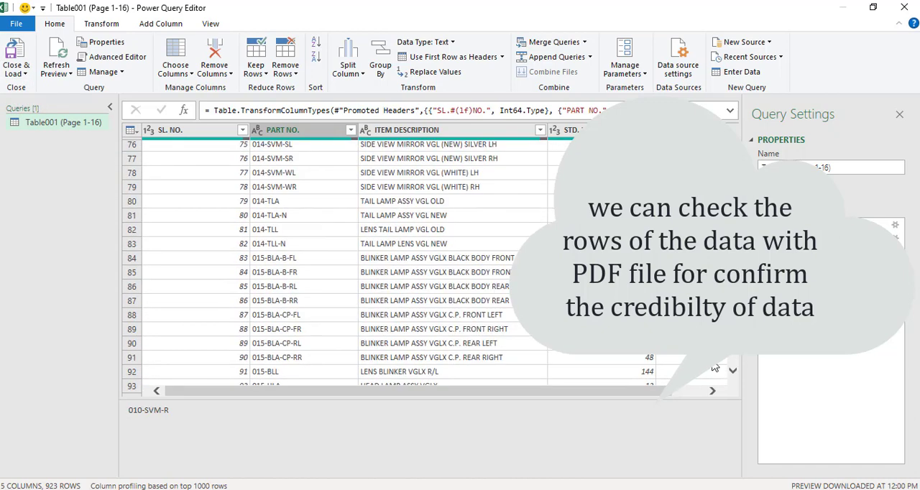
scroll(710, 380, "down", 13)
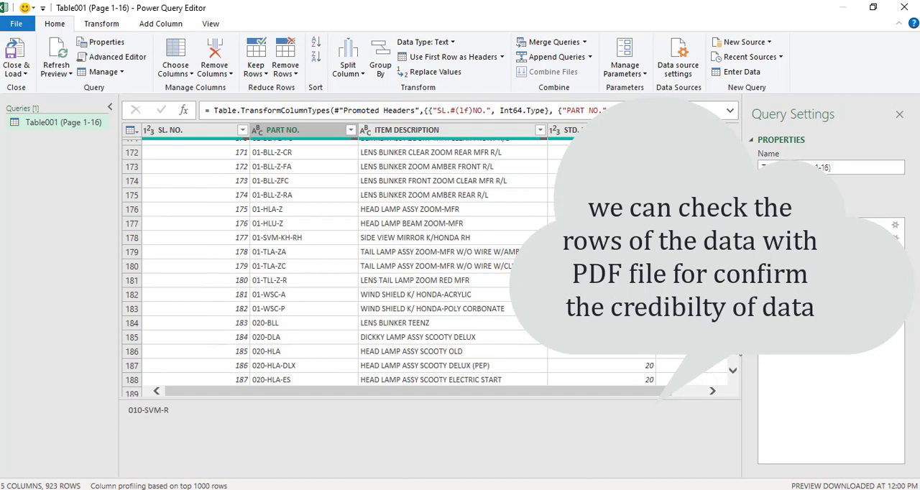
scroll(735, 369, "down", 20)
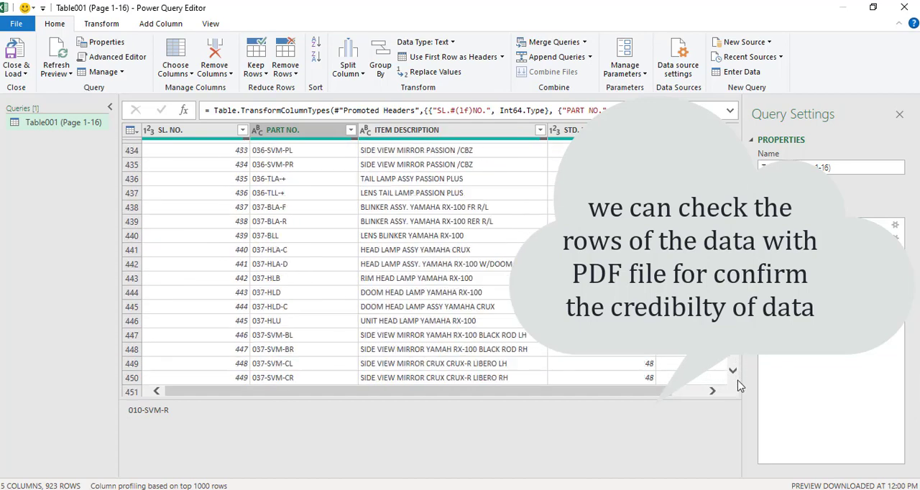
scroll(735, 374, "down", 20)
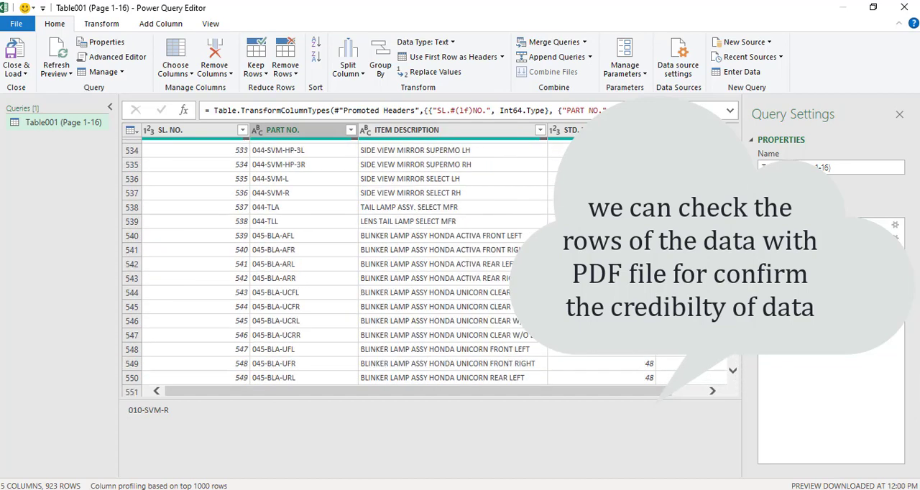
scroll(732, 374, "down", 20)
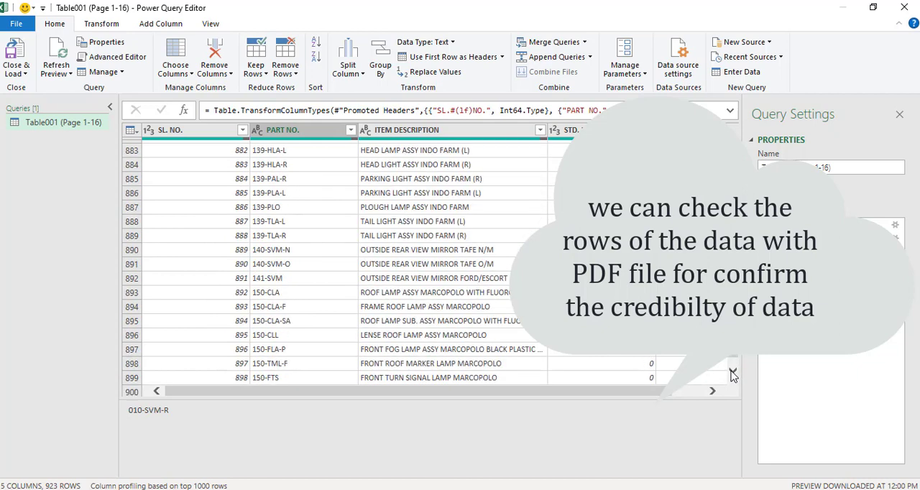
left_click_drag(735, 359, 737, 375)
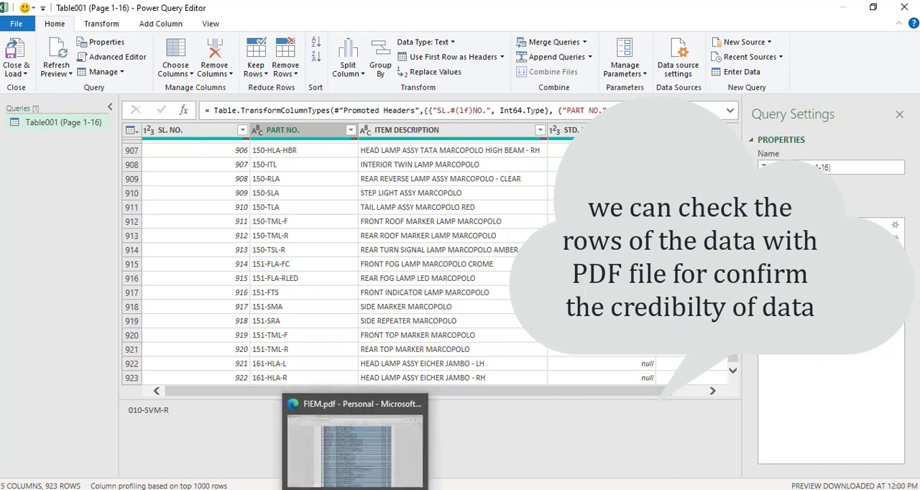
Step: Switch to FIEM.pdf in Microsoft Edge and compare its final serial number on page 16 with the query
left_click(399, 435)
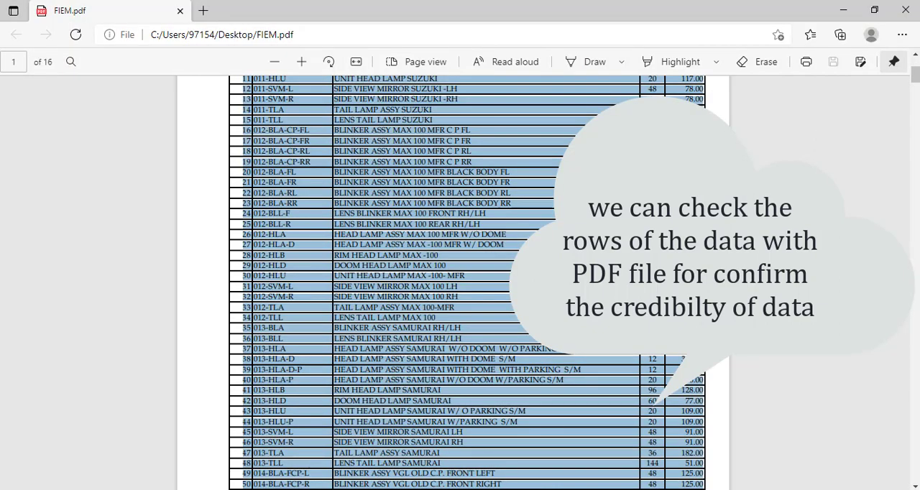
left_click(897, 115)
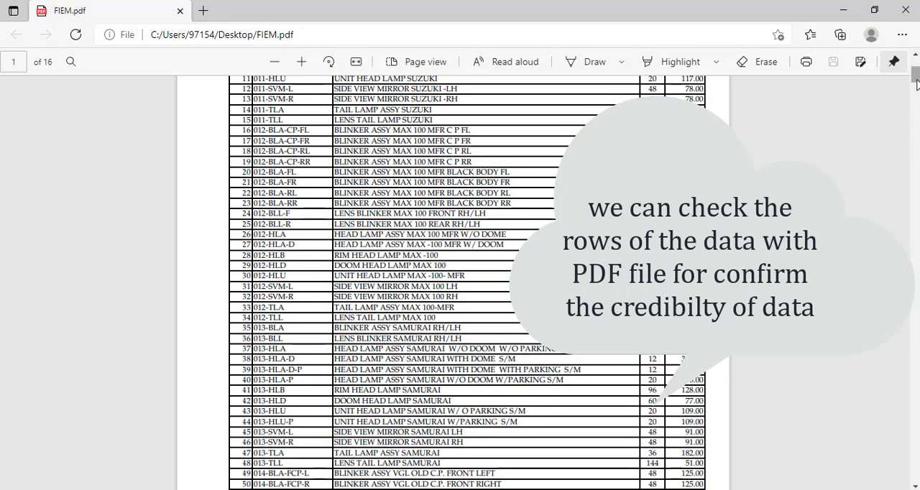
left_click_drag(916, 82, 916, 473)
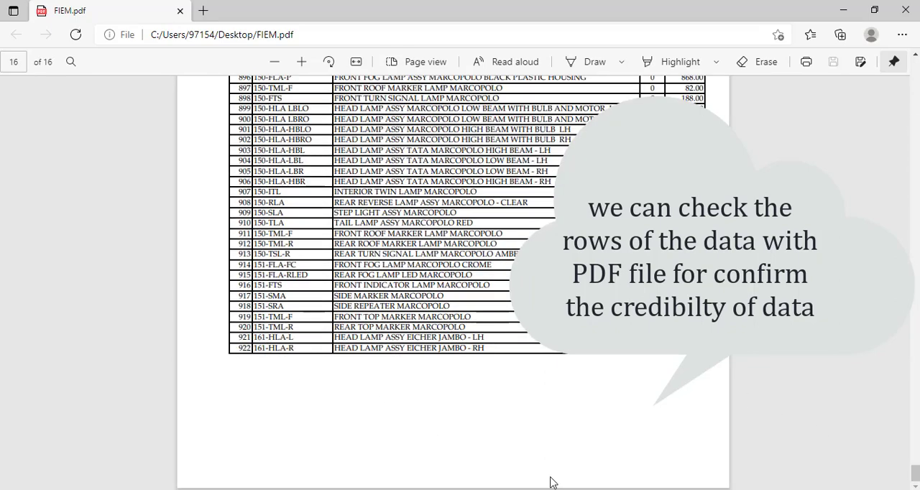
Step: Return to Power Query, close and load the query into the workbook, and close the Queries & Connections pane
left_click(642, 489)
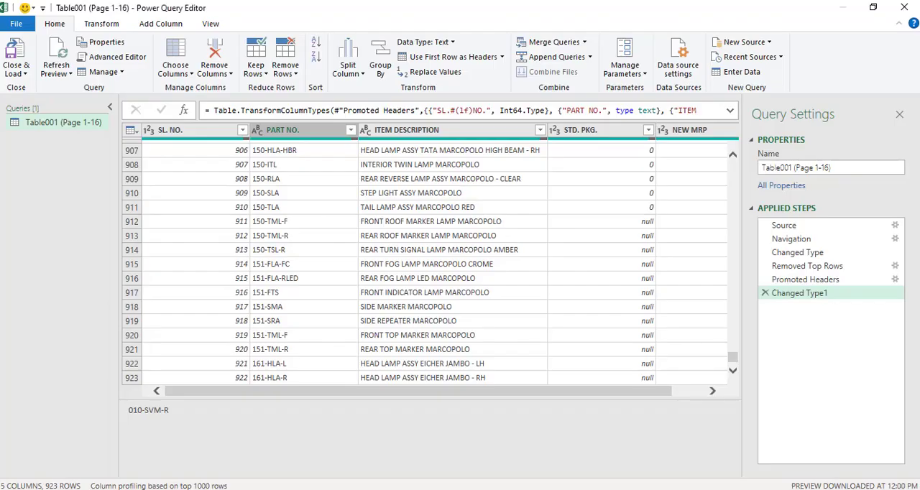
left_click(24, 74)
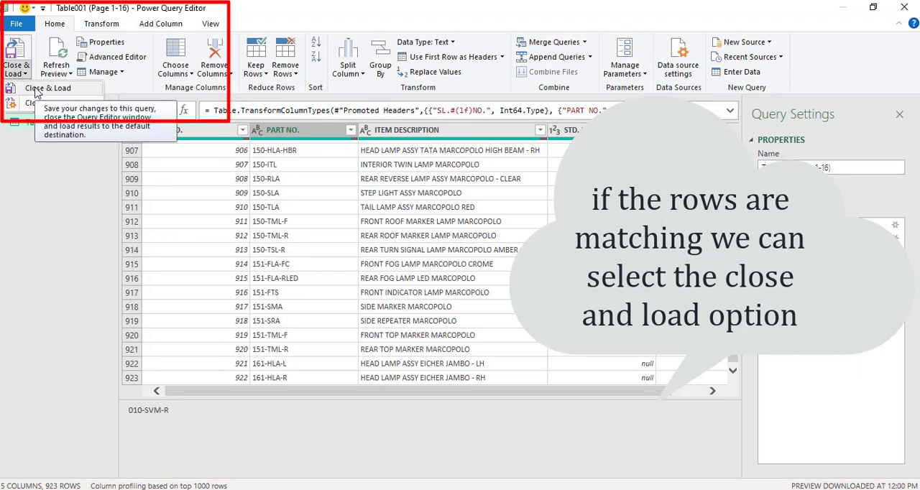
left_click(37, 89)
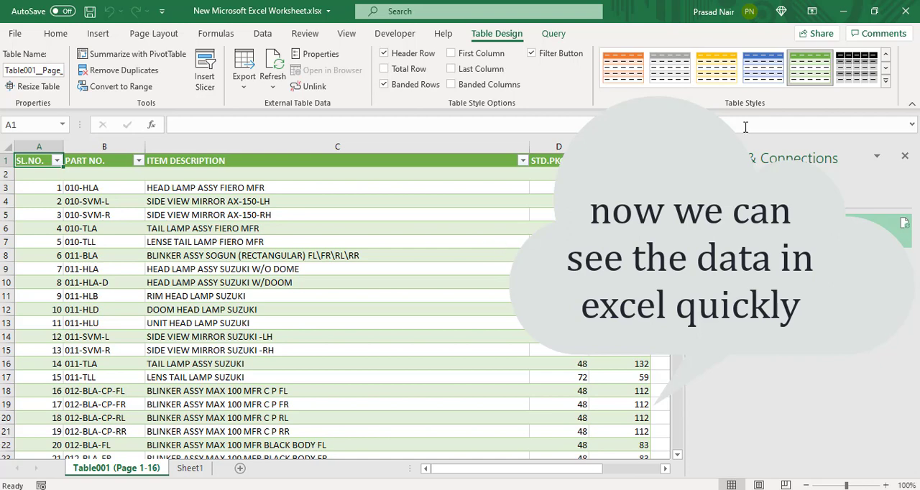
left_click(906, 156)
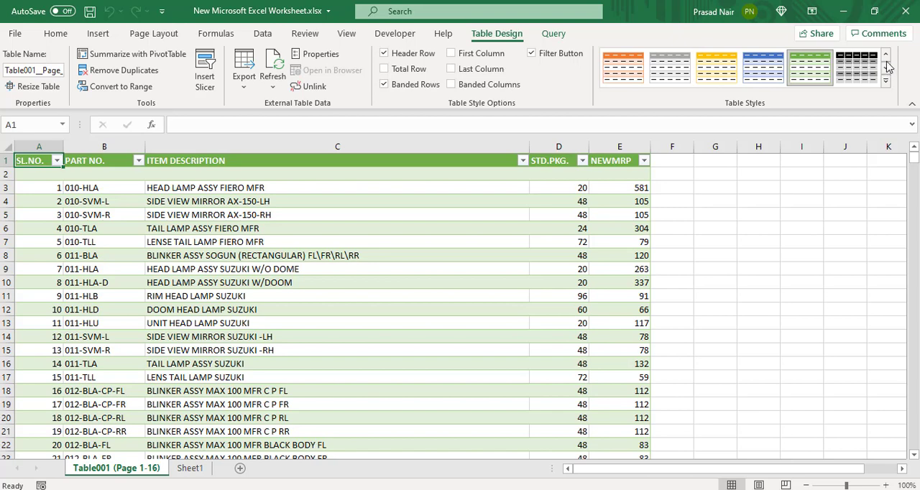
Step: Apply the plain, uncoloured table style to the loaded price list table
left_click(886, 56)
left_click(886, 58)
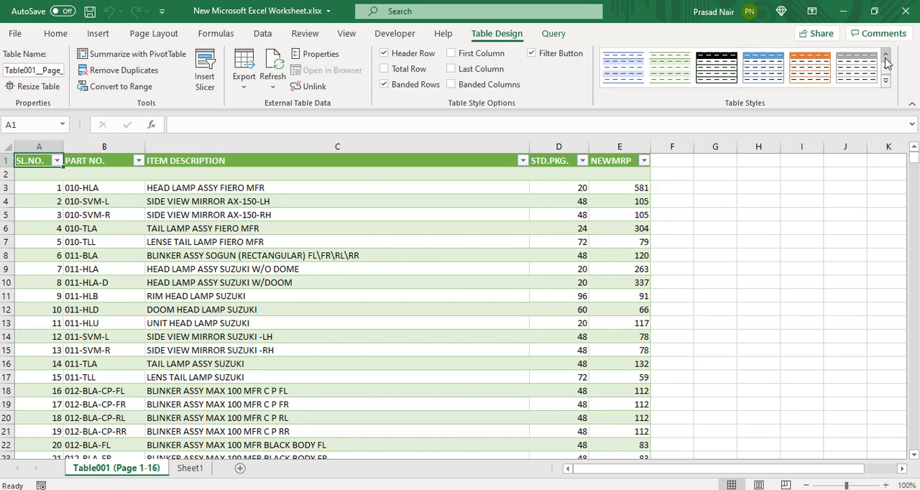
left_click(609, 72)
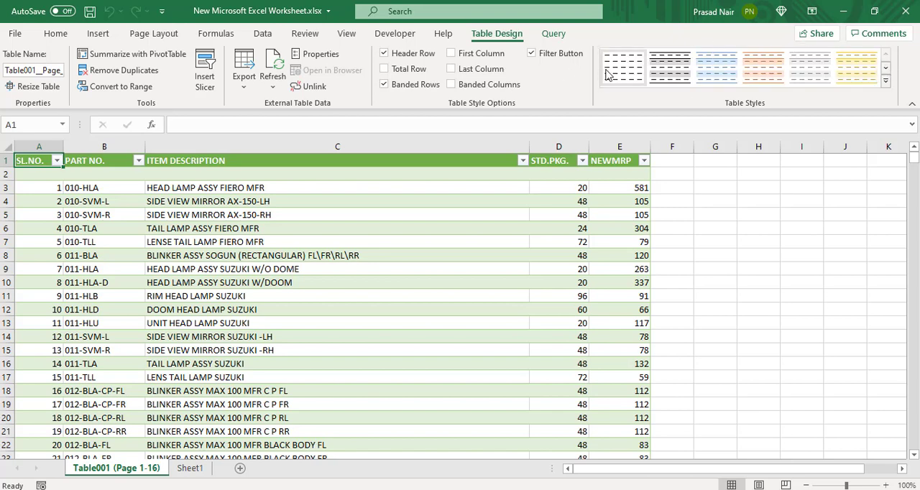
Step: Delete the empty row 2 below the table header and check the table's last row
left_click(418, 165)
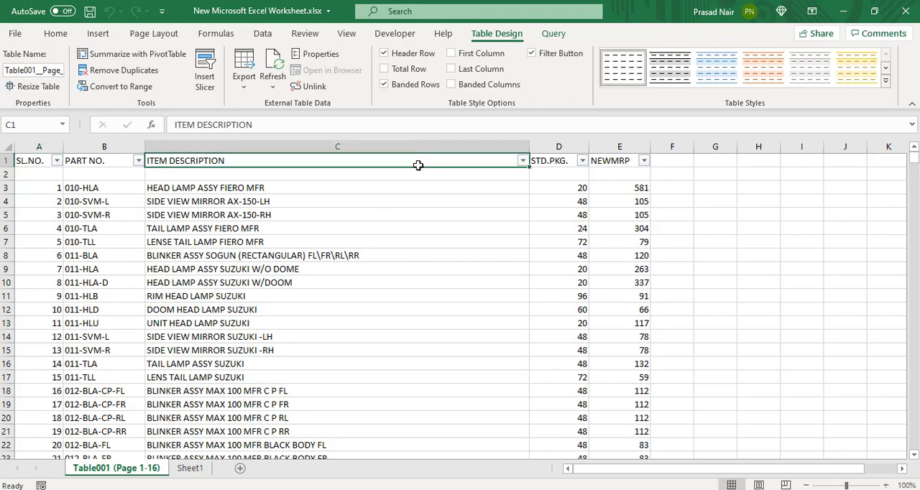
left_click(6, 174)
key("ctrl+minus")
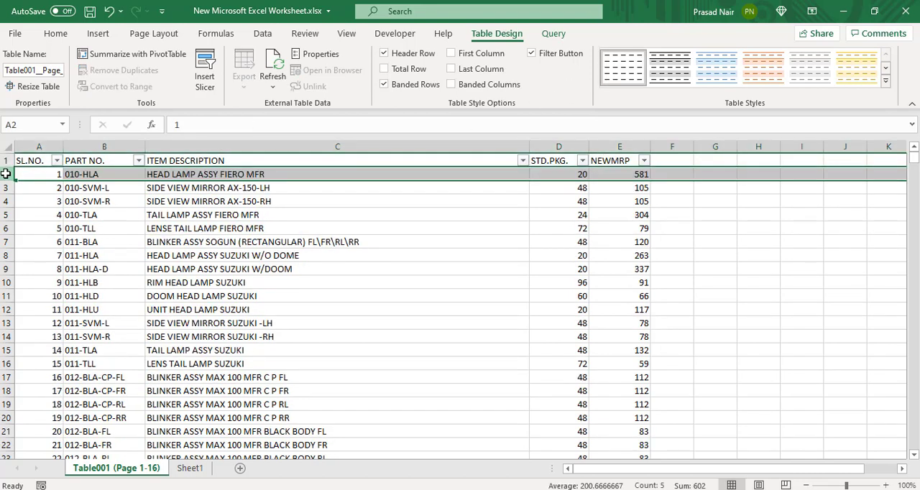
key("Down")
key("Up")
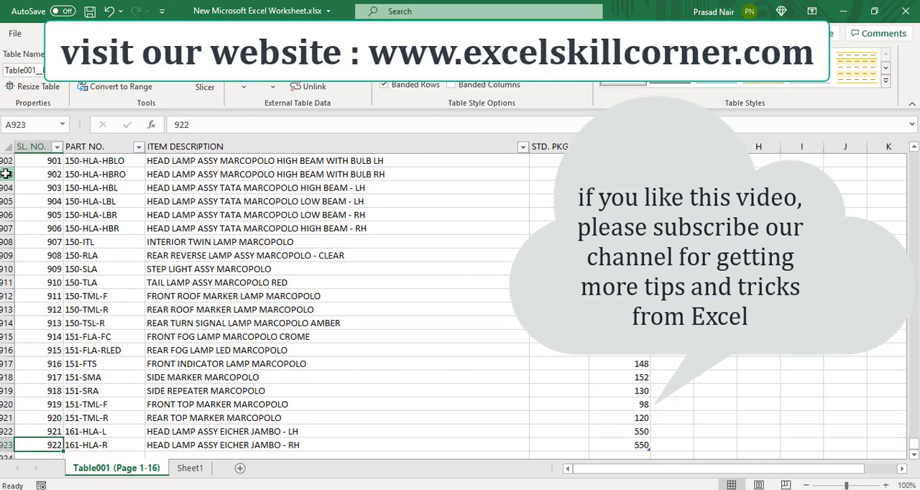
Step: Select the whole price list table, from cell A1 across all columns and down to the last row
key("ctrl+Up")
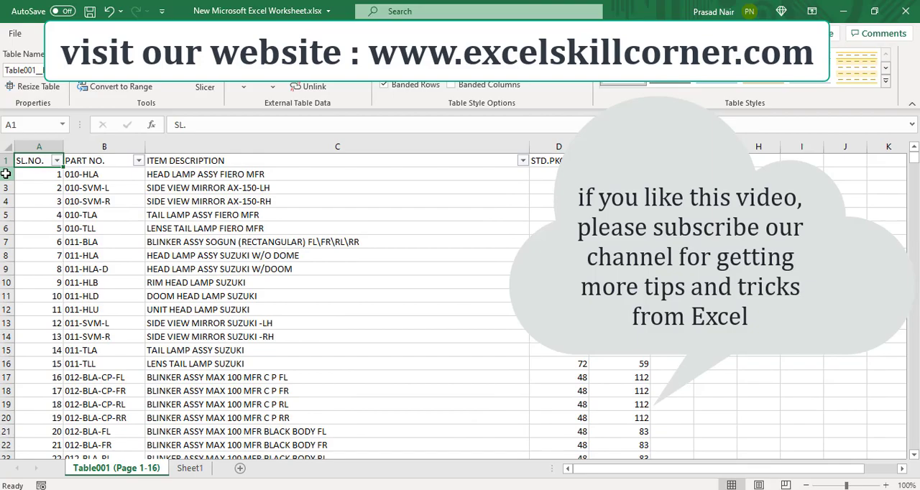
key("ctrl+shift+Right")
key("ctrl+shift+Down")
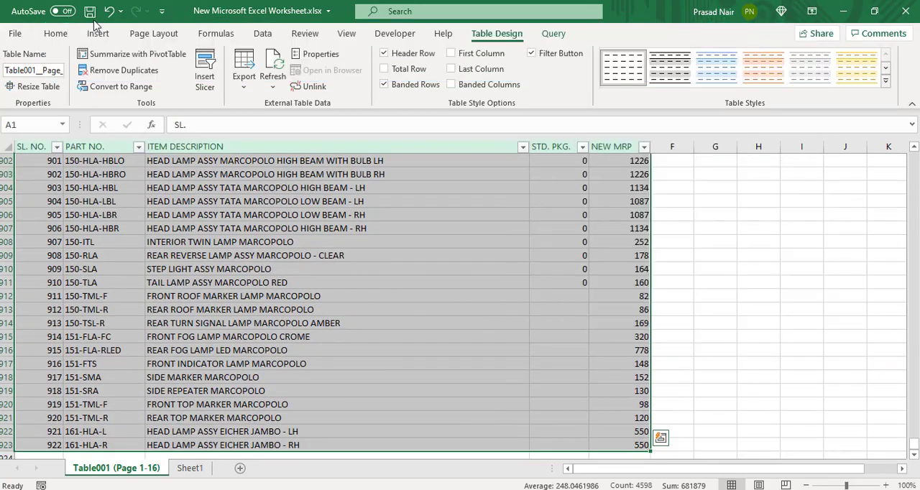